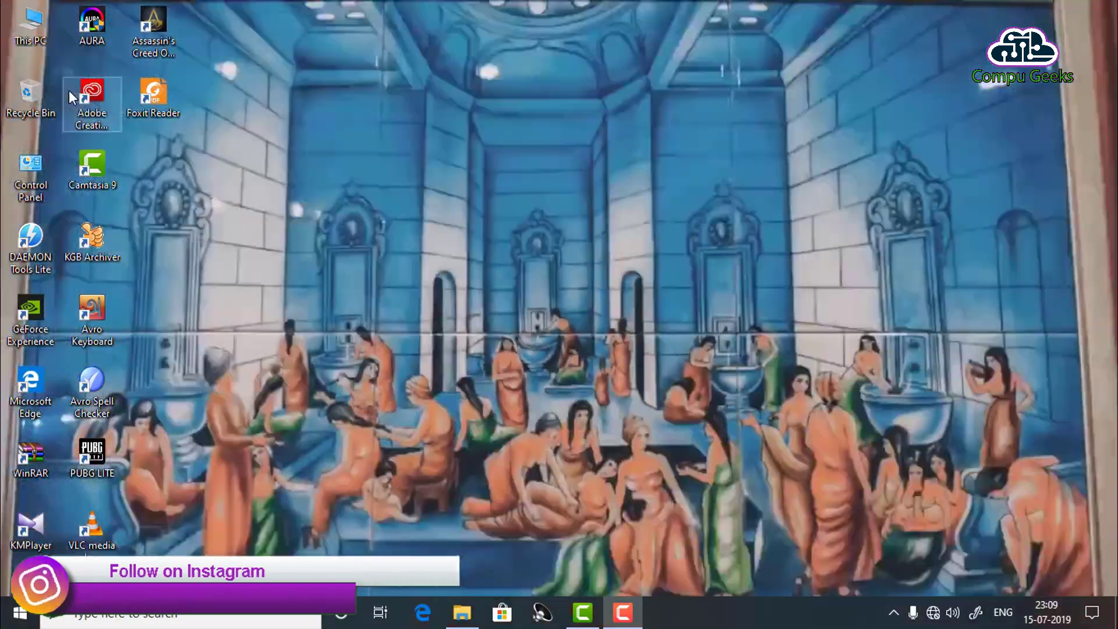
# - Open the wall folder on the GAMES & VIDEOS (F:) drive
pyautogui.doubleClick(44, 28)
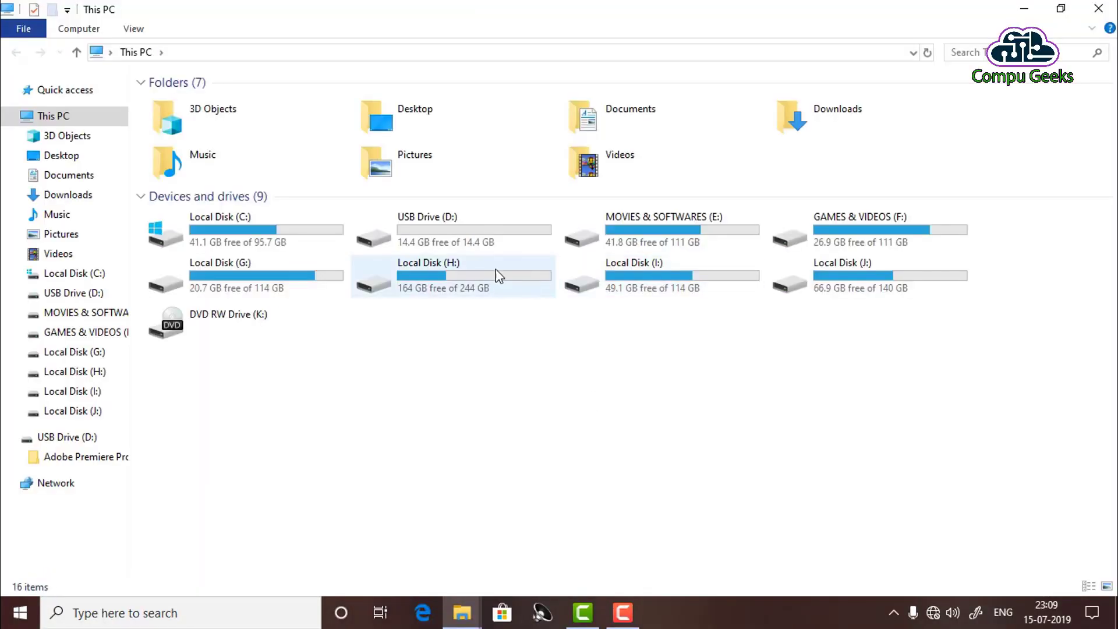
pyautogui.doubleClick(916, 233)
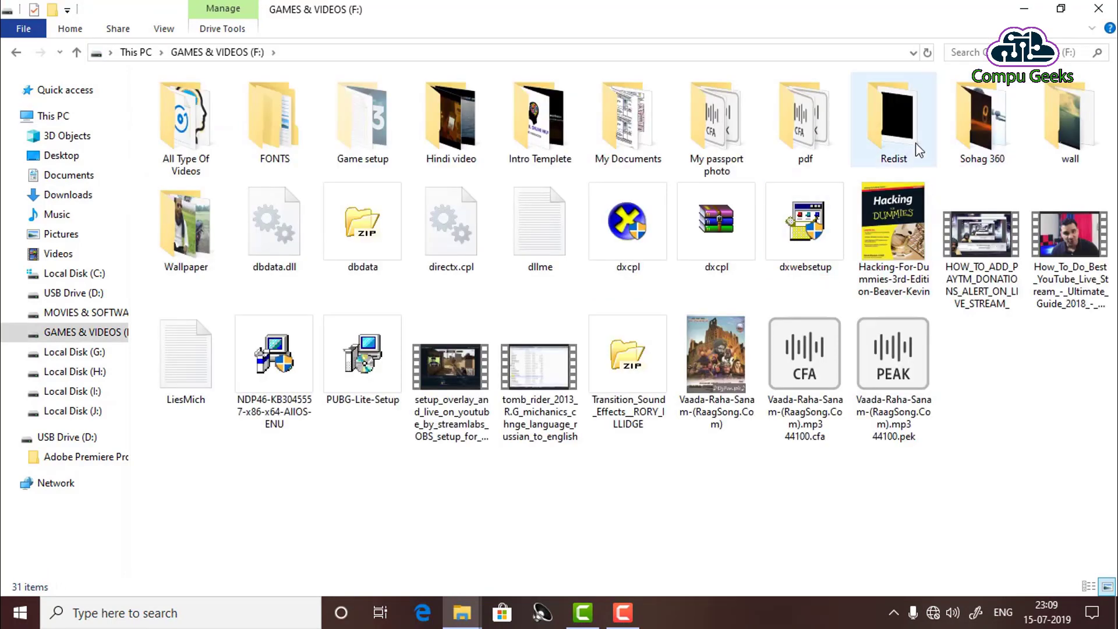
pyautogui.doubleClick(1059, 139)
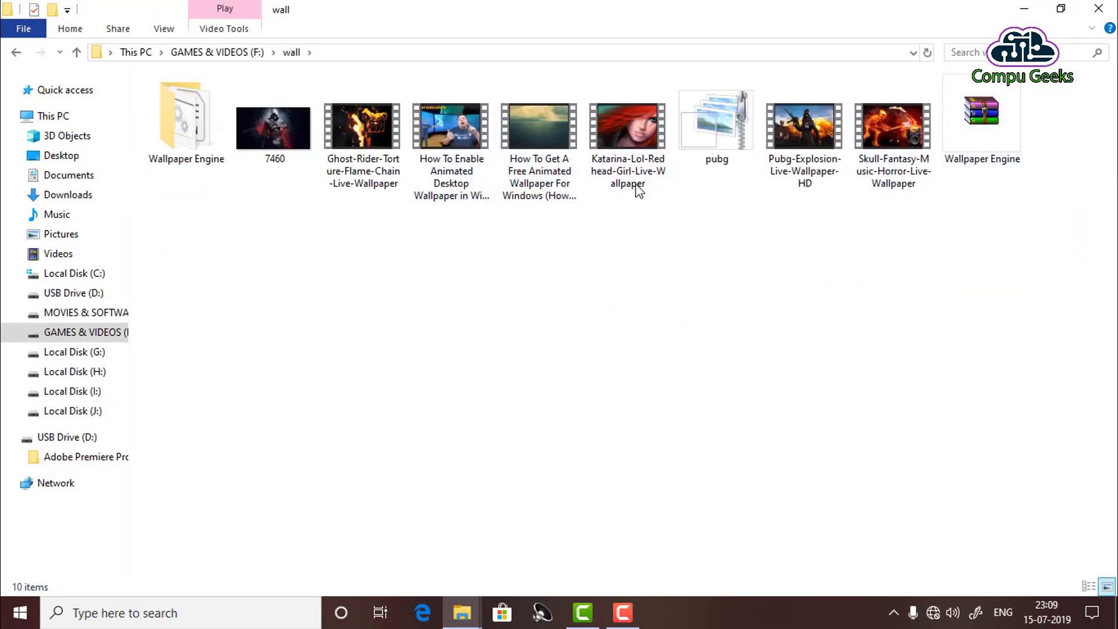
pyautogui.click(962, 129)
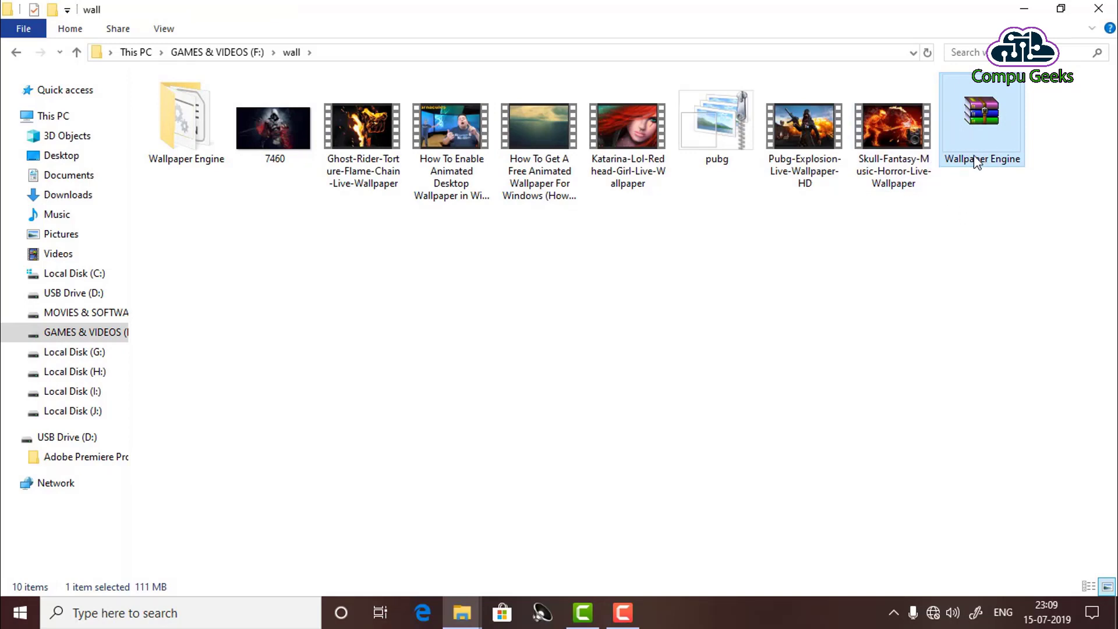
pyautogui.rightClick(976, 133)
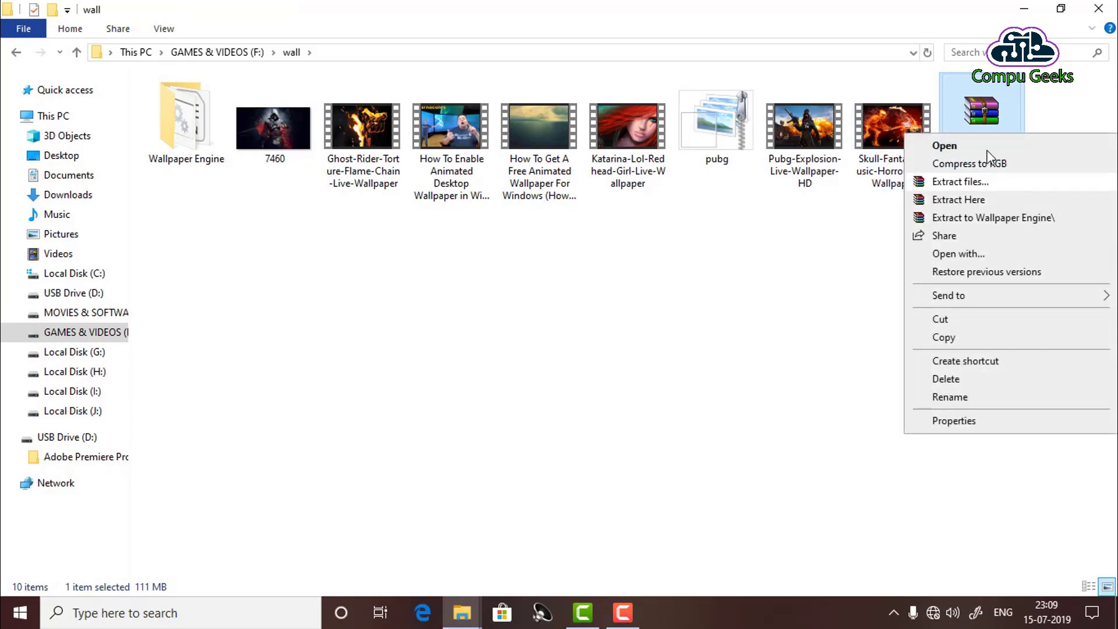
pyautogui.click(986, 93)
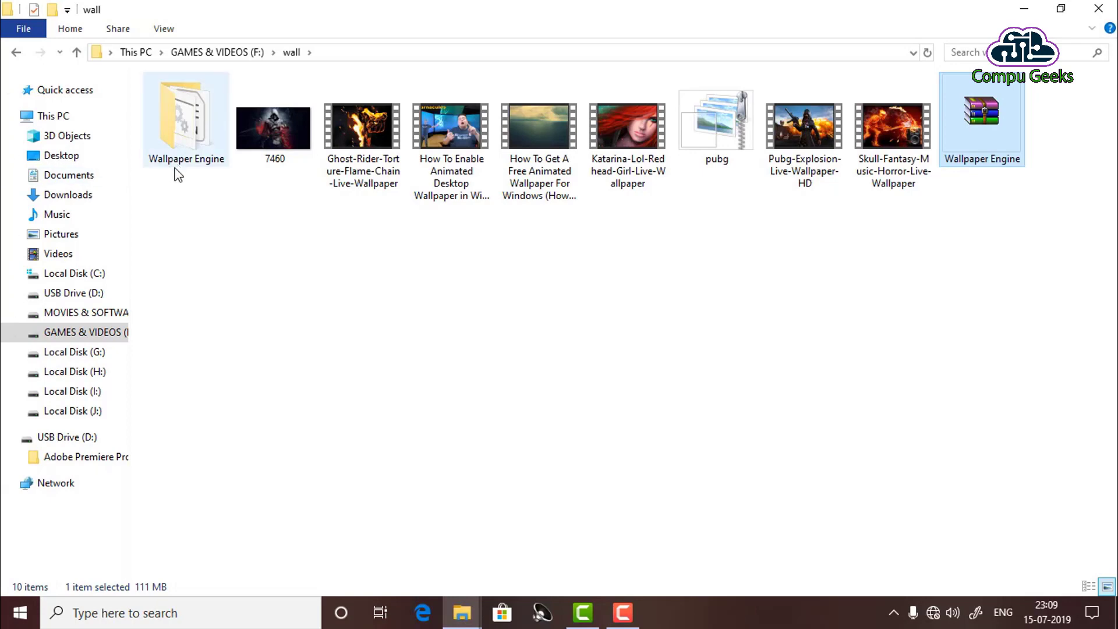
# - Open the extracted Wallpaper Engine folder
pyautogui.click(188, 146)
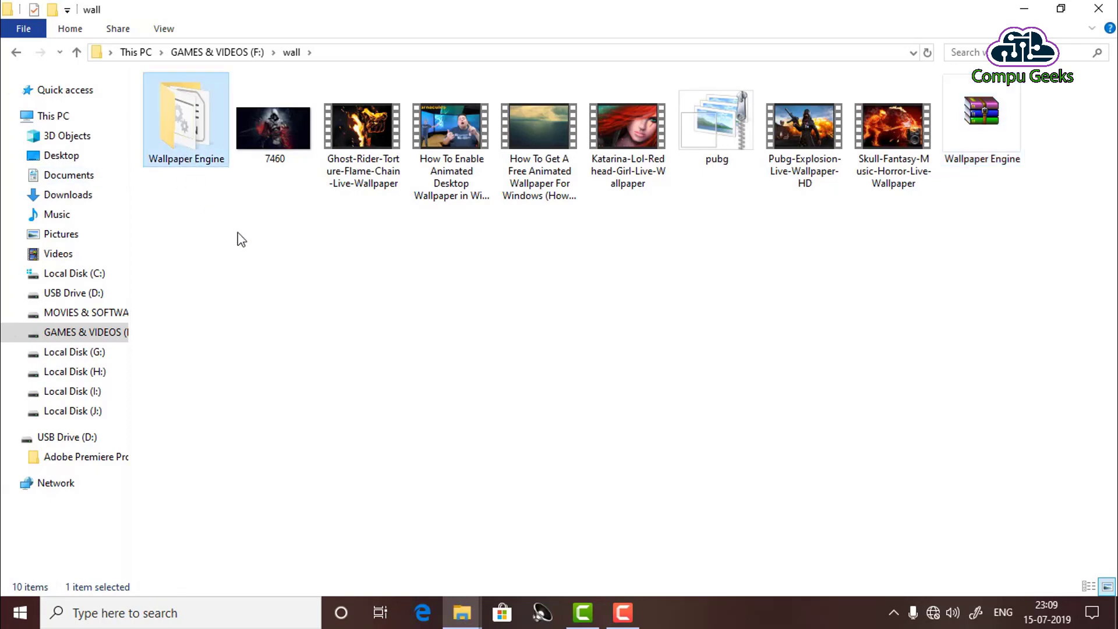
pyautogui.doubleClick(190, 156)
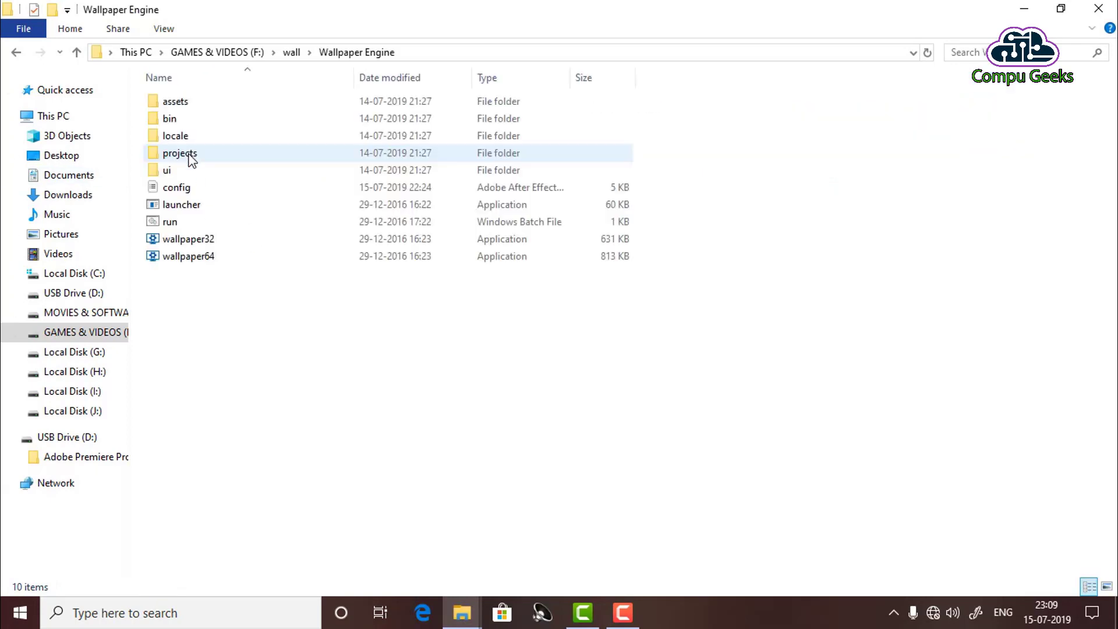
pyautogui.rightClick(260, 331)
pyautogui.click(299, 391)
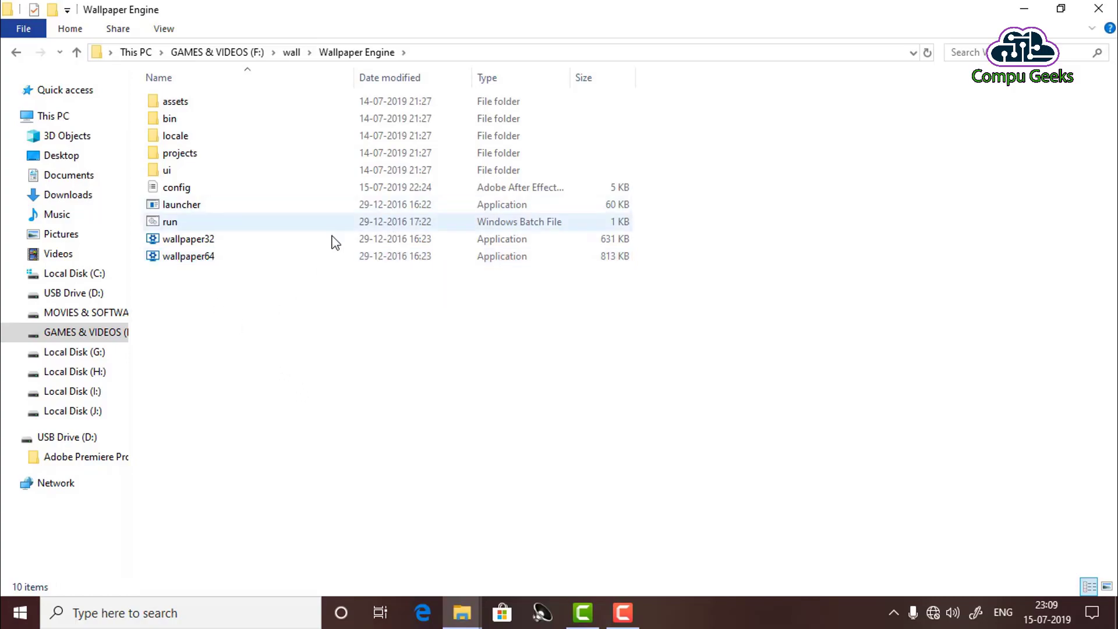
pyautogui.click(1025, 13)
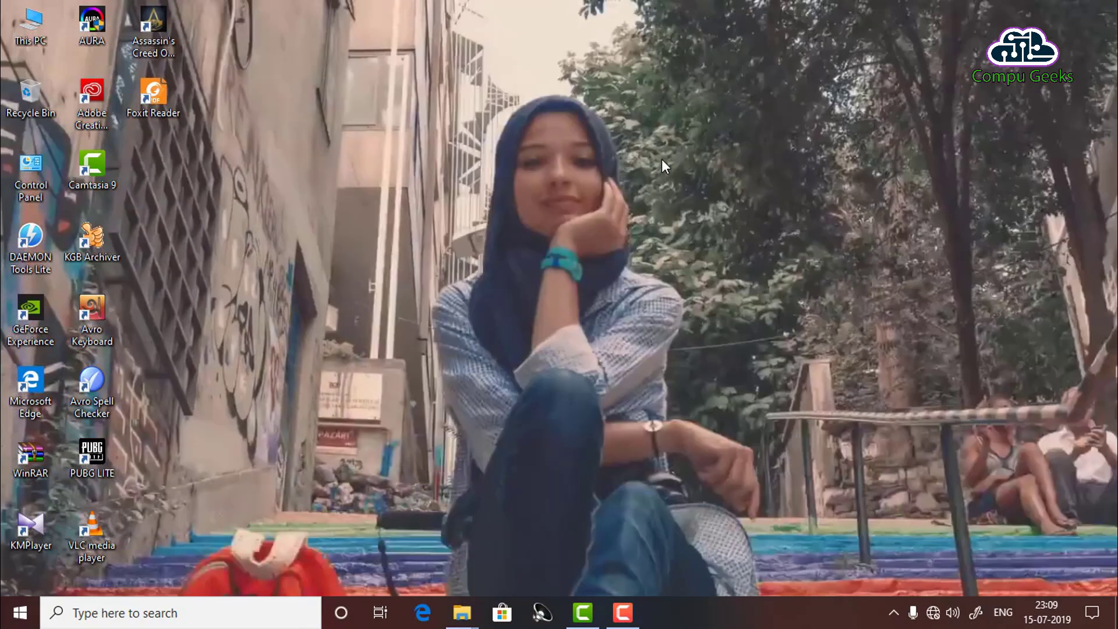
pyautogui.rightClick(661, 159)
pyautogui.click(691, 215)
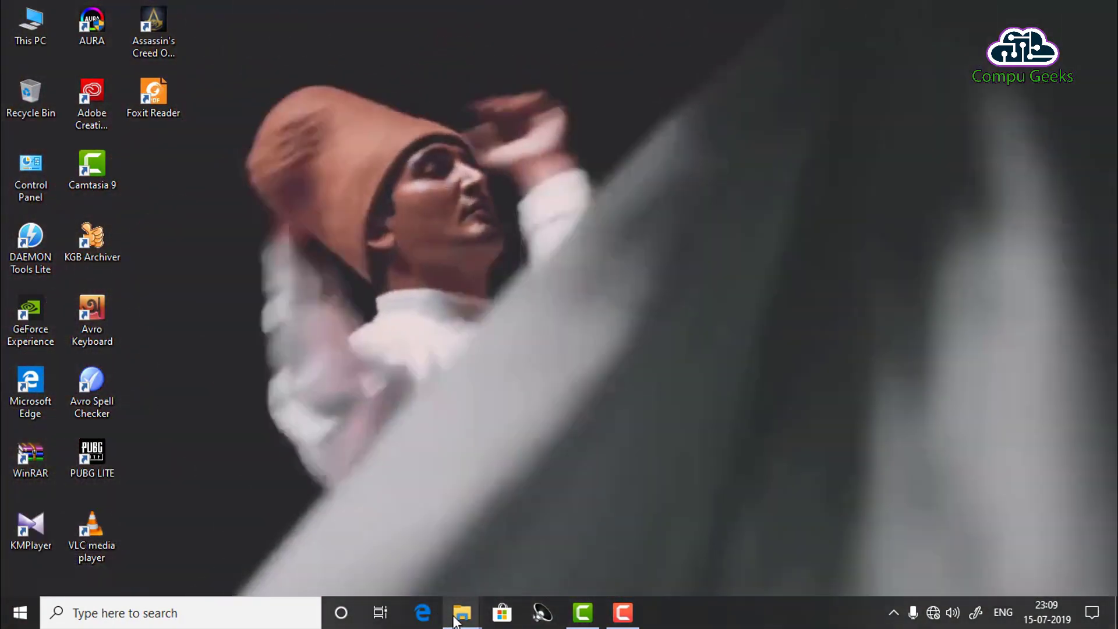
pyautogui.moveTo(461, 611)
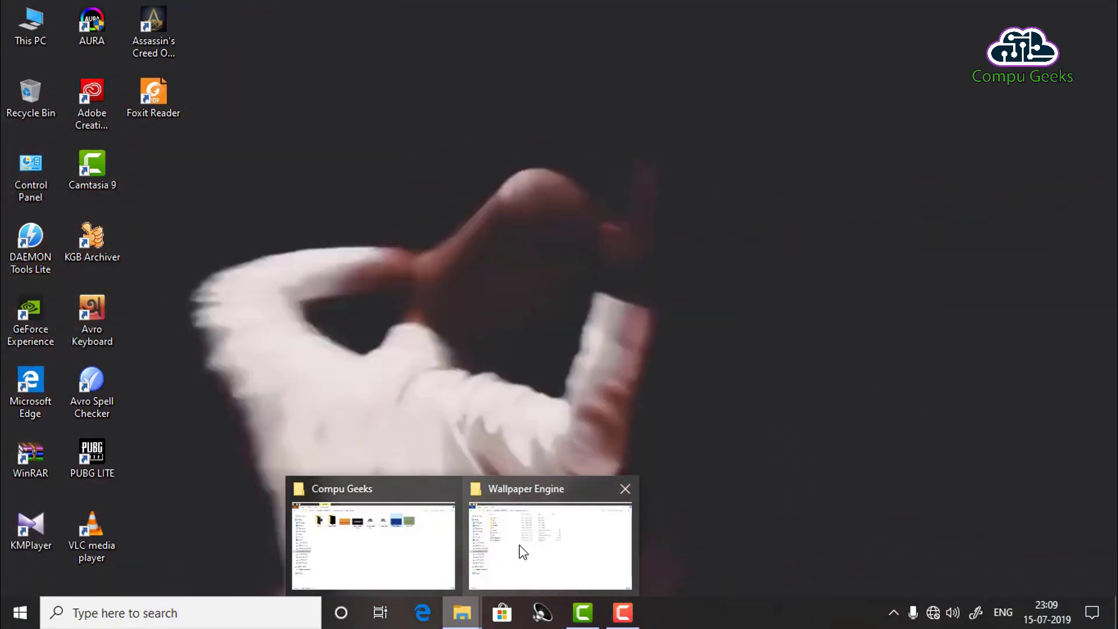
pyautogui.click(516, 544)
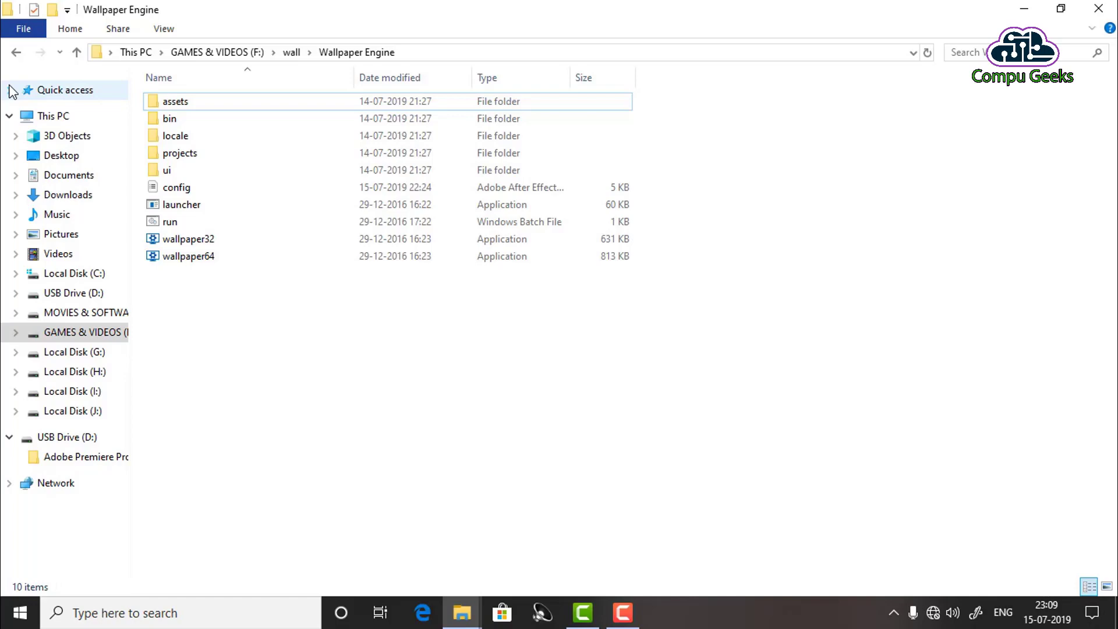
pyautogui.click(13, 53)
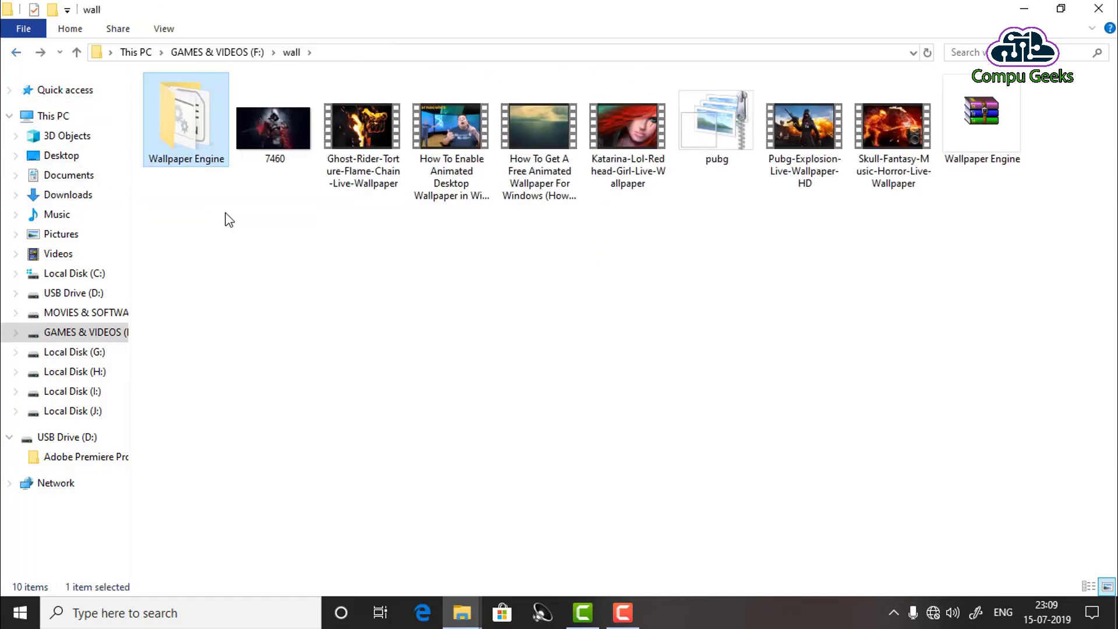
pyautogui.doubleClick(200, 155)
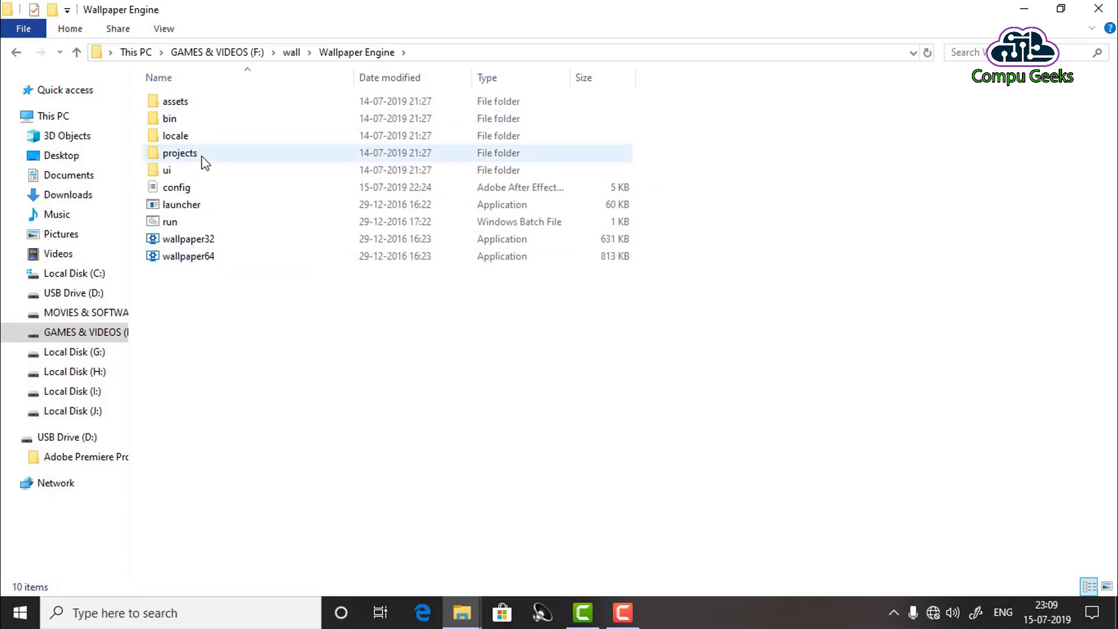
pyautogui.click(182, 205)
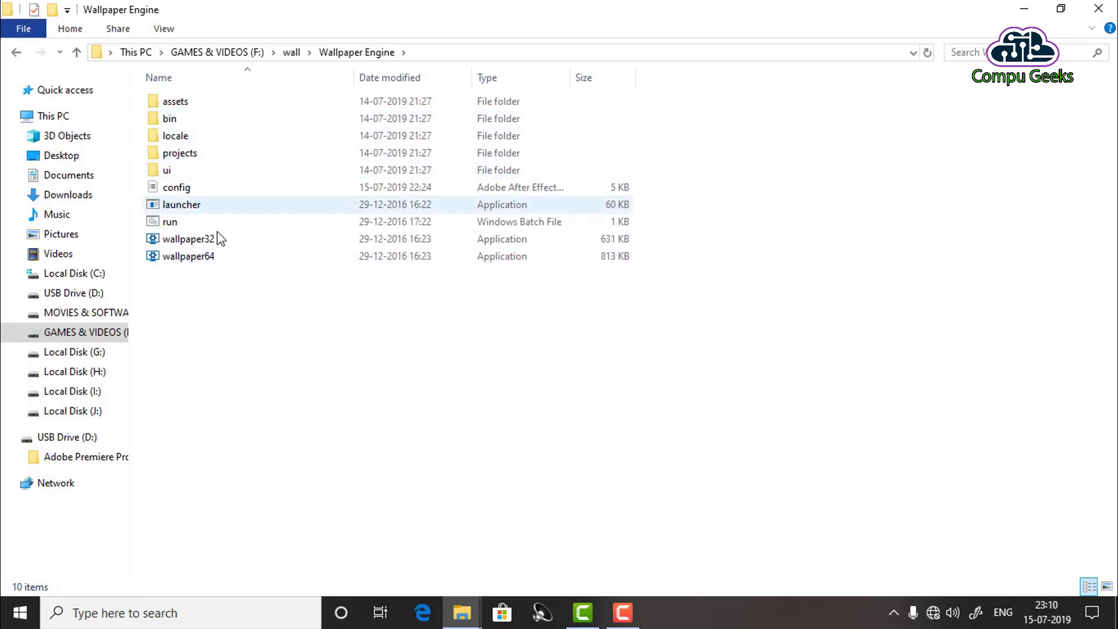
pyautogui.press('l')
pyautogui.rightClick(310, 305)
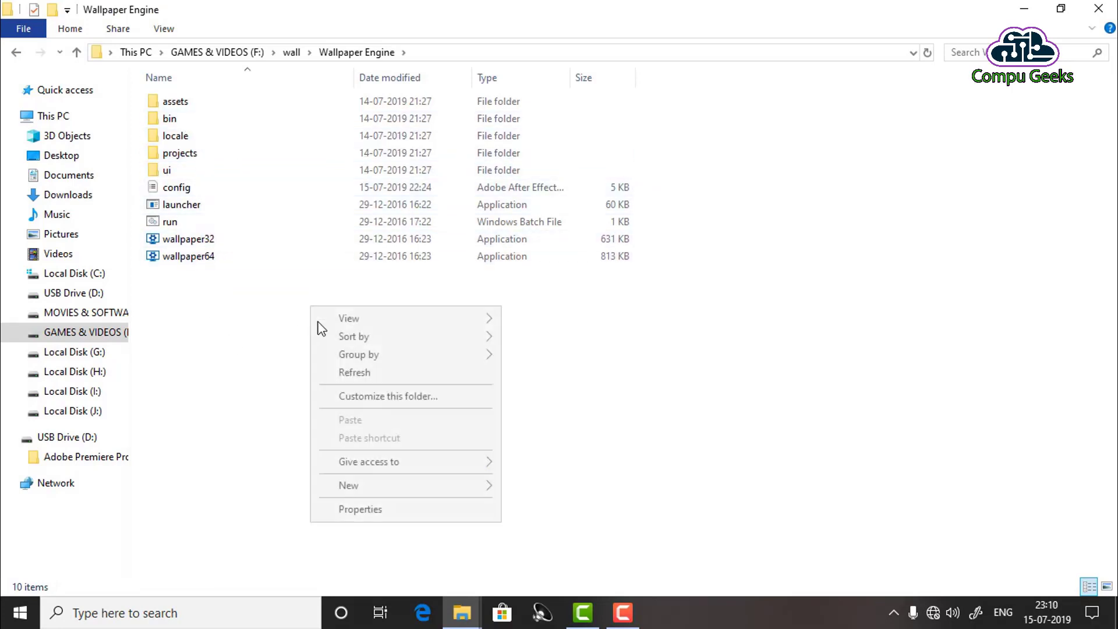
pyautogui.click(358, 377)
pyautogui.click(229, 140)
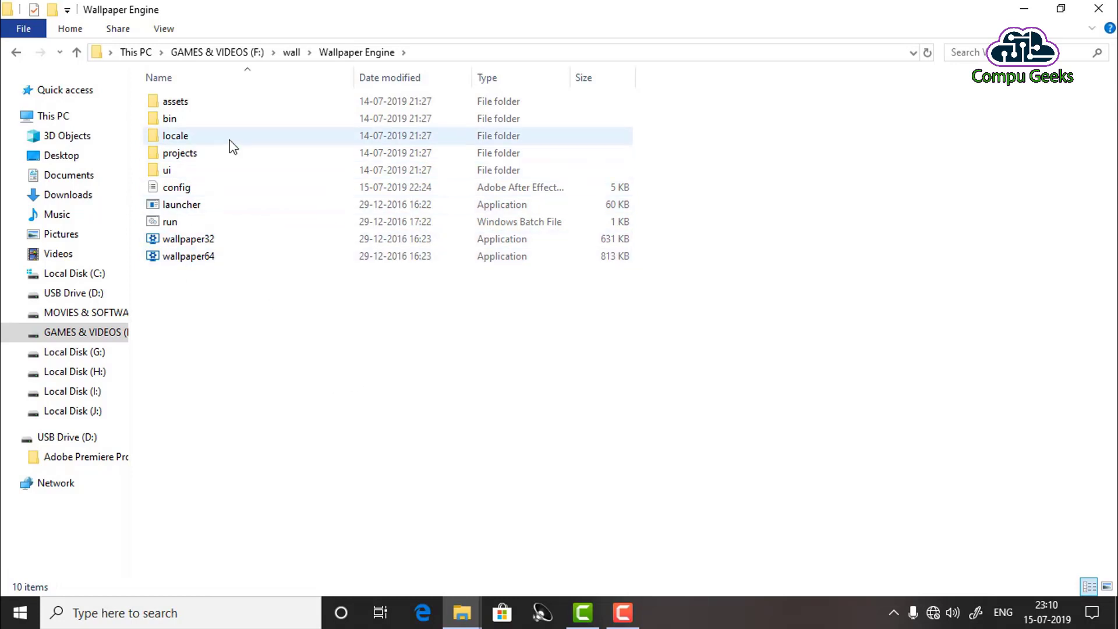
# - Run the wallpaper64 application from the Wallpaper Engine folder as administrator
pyautogui.rightClick(193, 249)
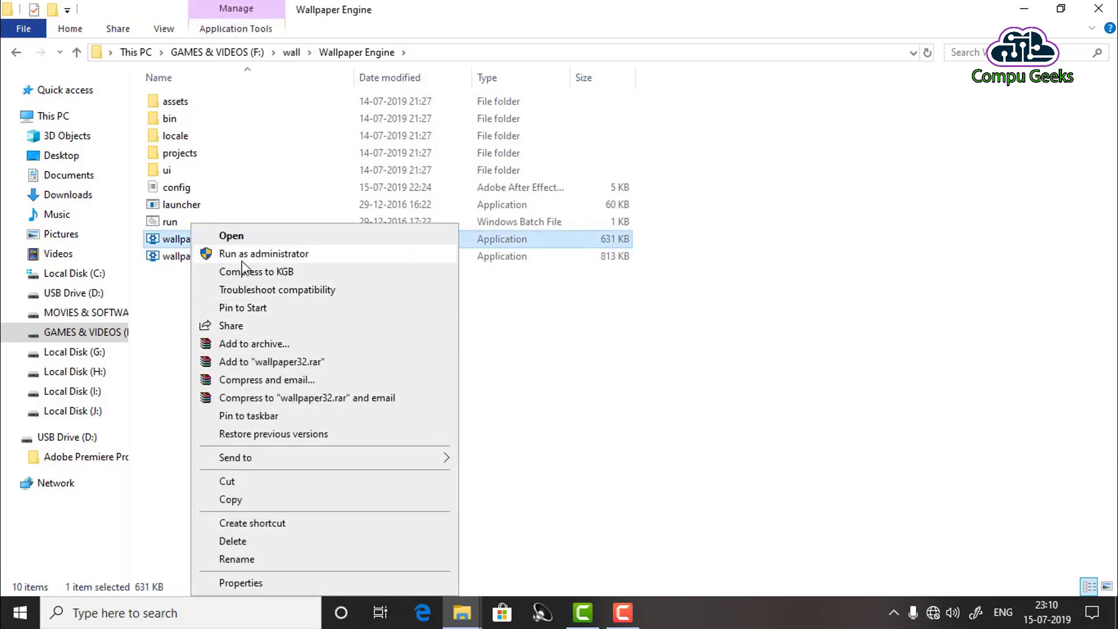
pyautogui.click(398, 274)
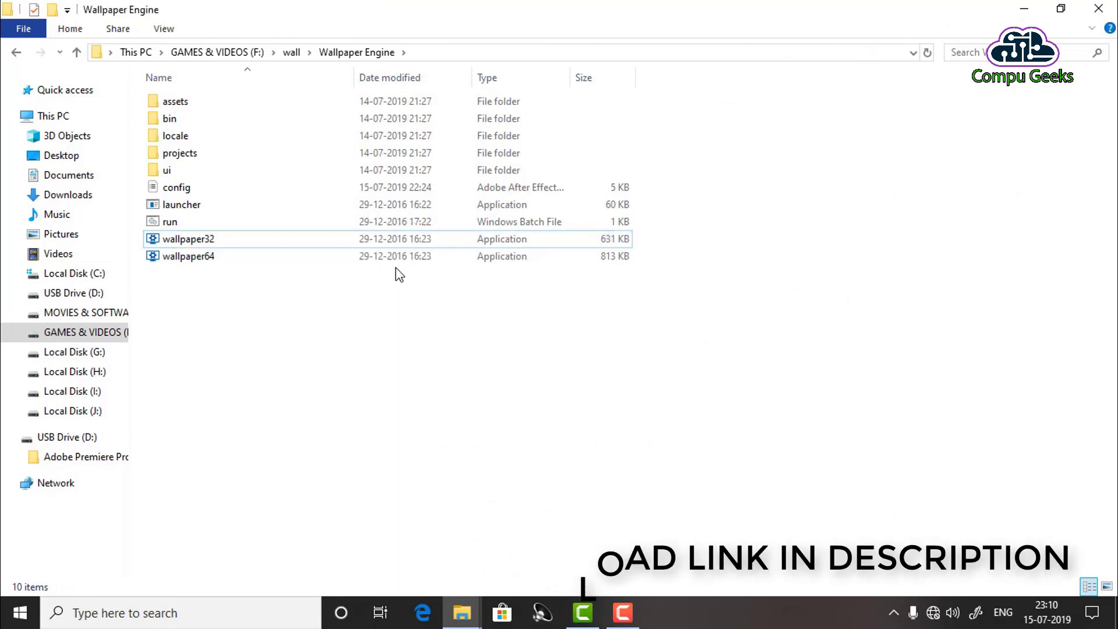
pyautogui.click(238, 265)
pyautogui.rightClick(237, 262)
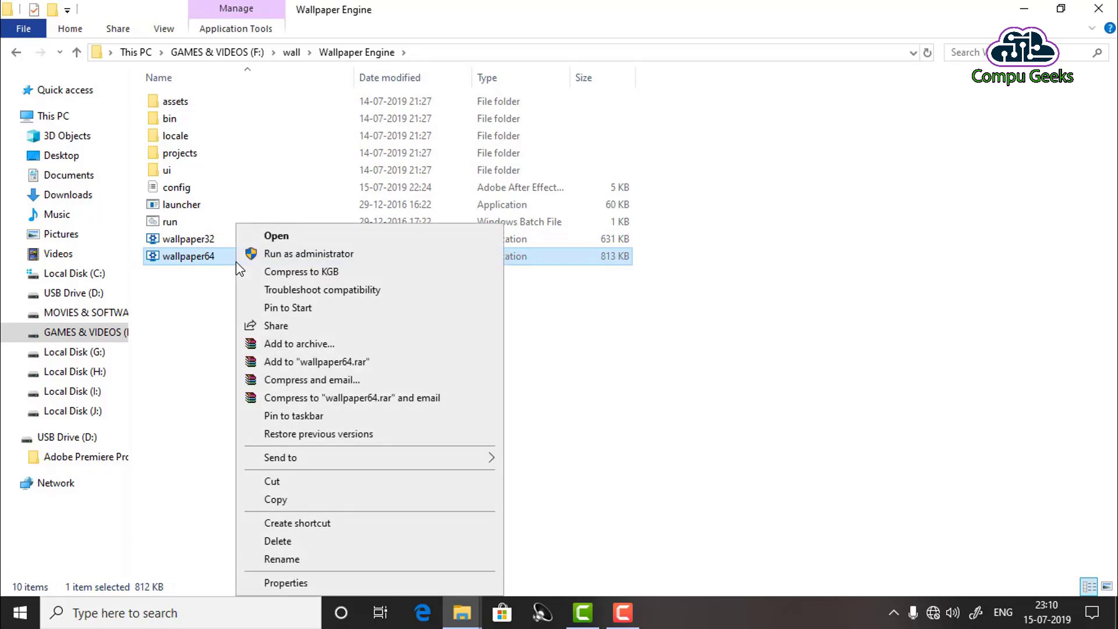
pyautogui.click(276, 255)
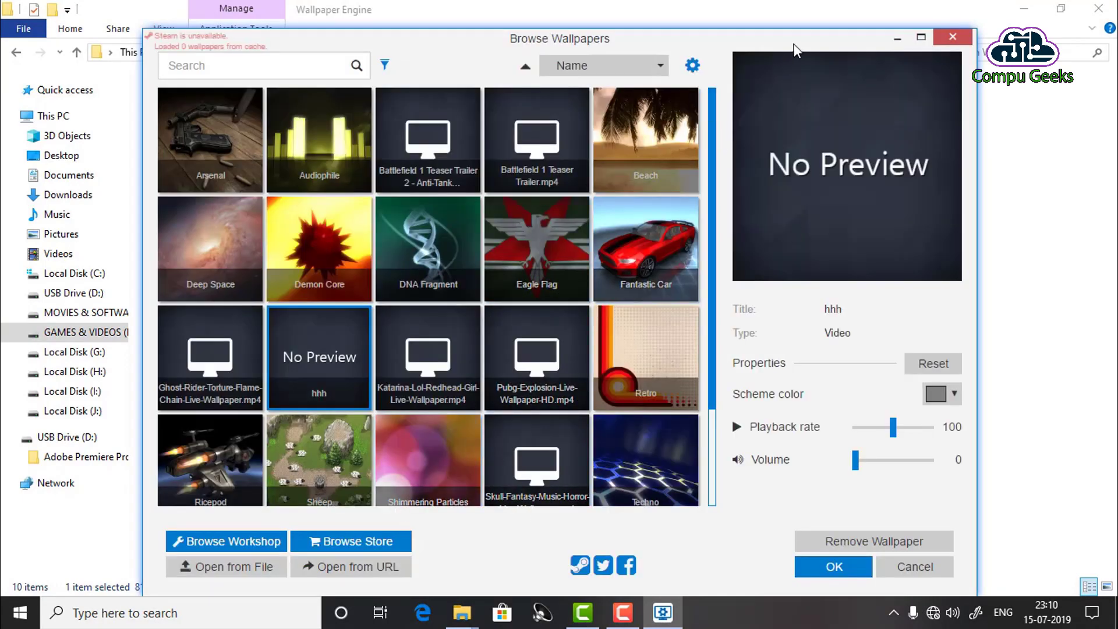
# - Maximize the Browse Wallpapers window to view the available wallpapers, and close it along with the folder window
pyautogui.click(920, 37)
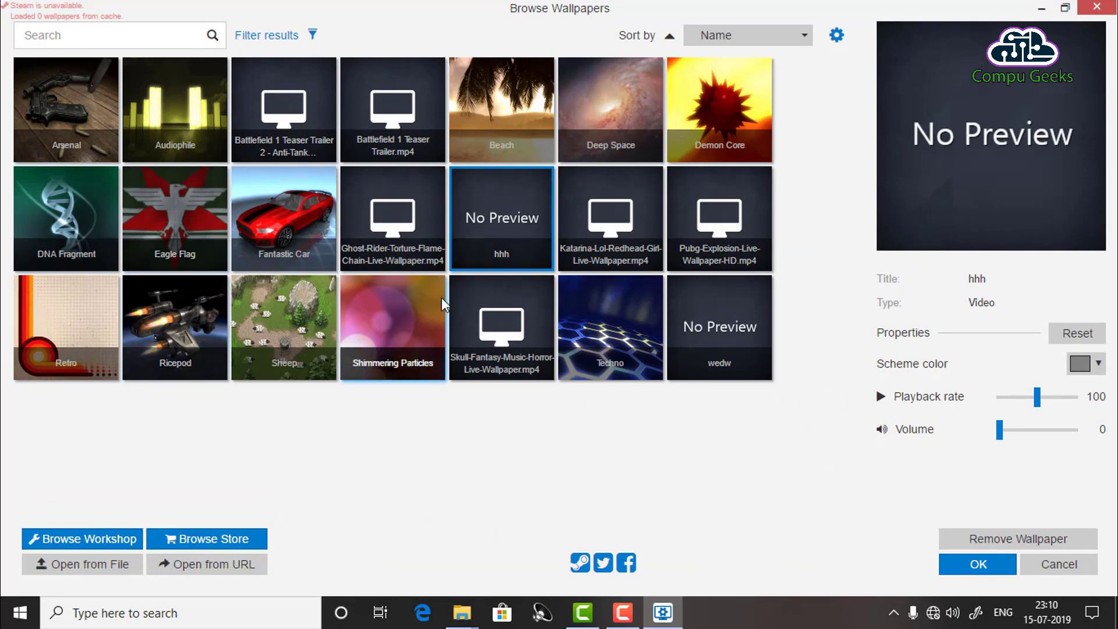
pyautogui.click(1093, 8)
pyautogui.click(1097, 9)
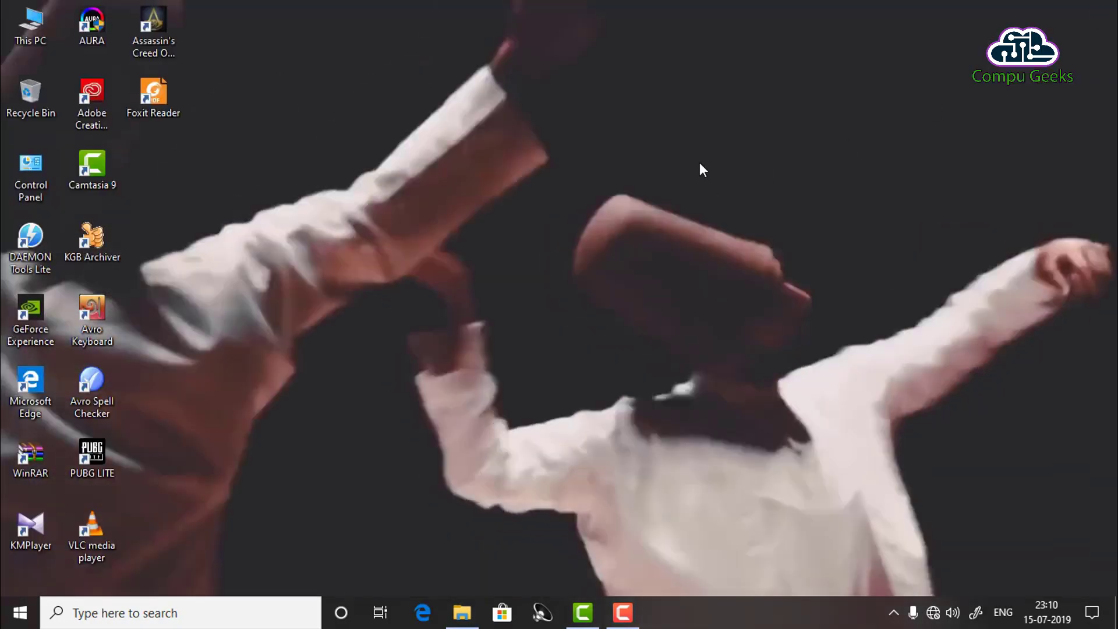
pyautogui.rightClick(699, 162)
pyautogui.click(728, 212)
pyautogui.rightClick(577, 163)
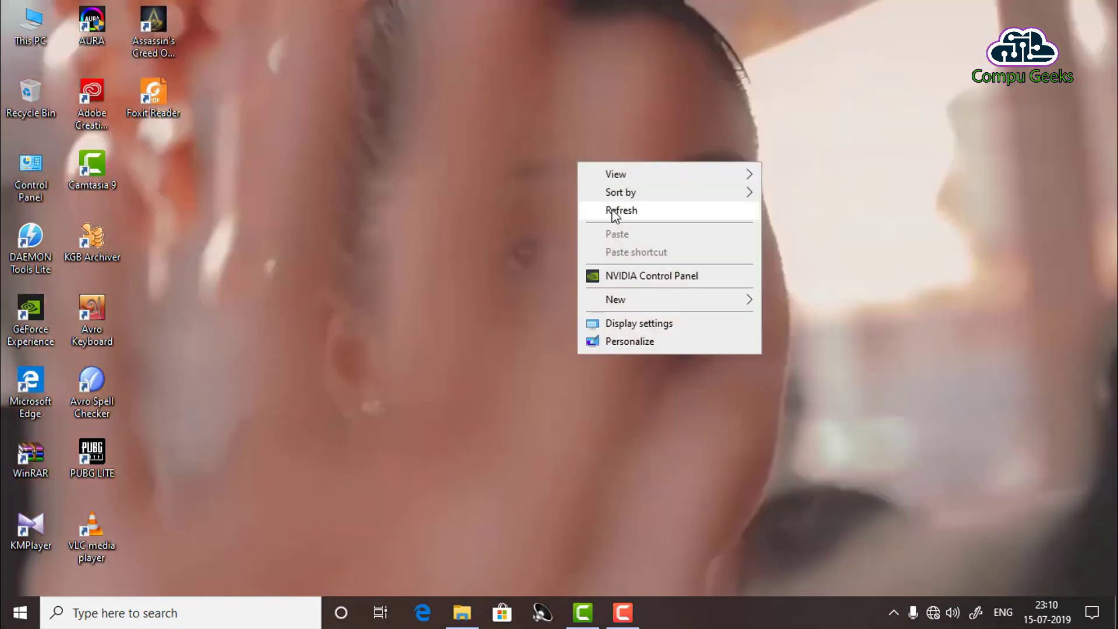
pyautogui.click(620, 211)
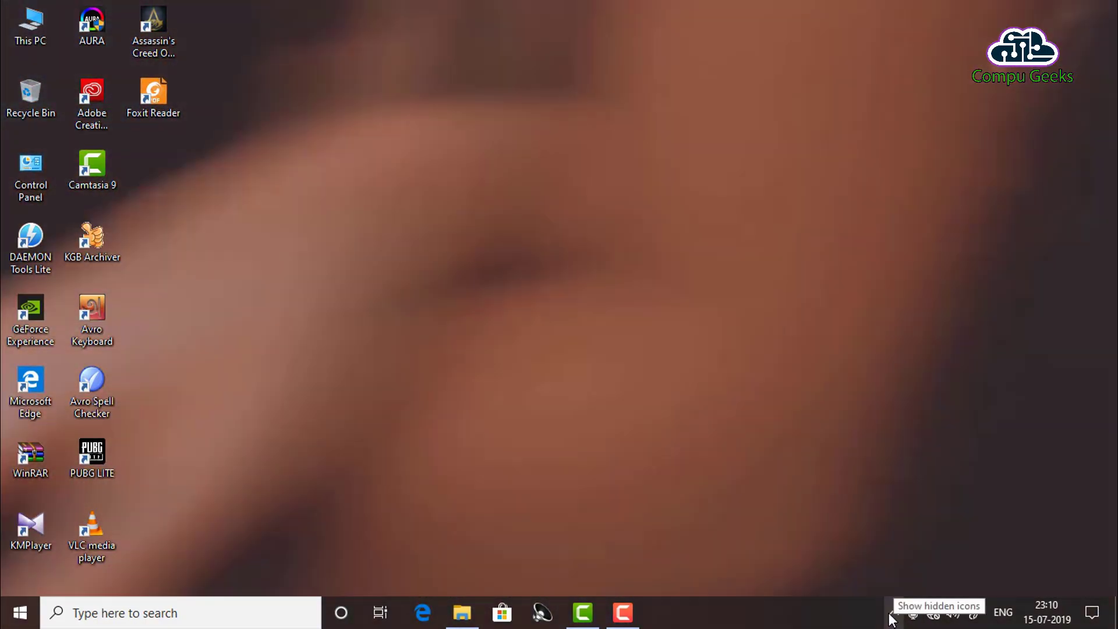
# - Open the wallpaper editor from Wallpaper Engine's hidden tray icon and start a new video wallpaper
pyautogui.click(891, 620)
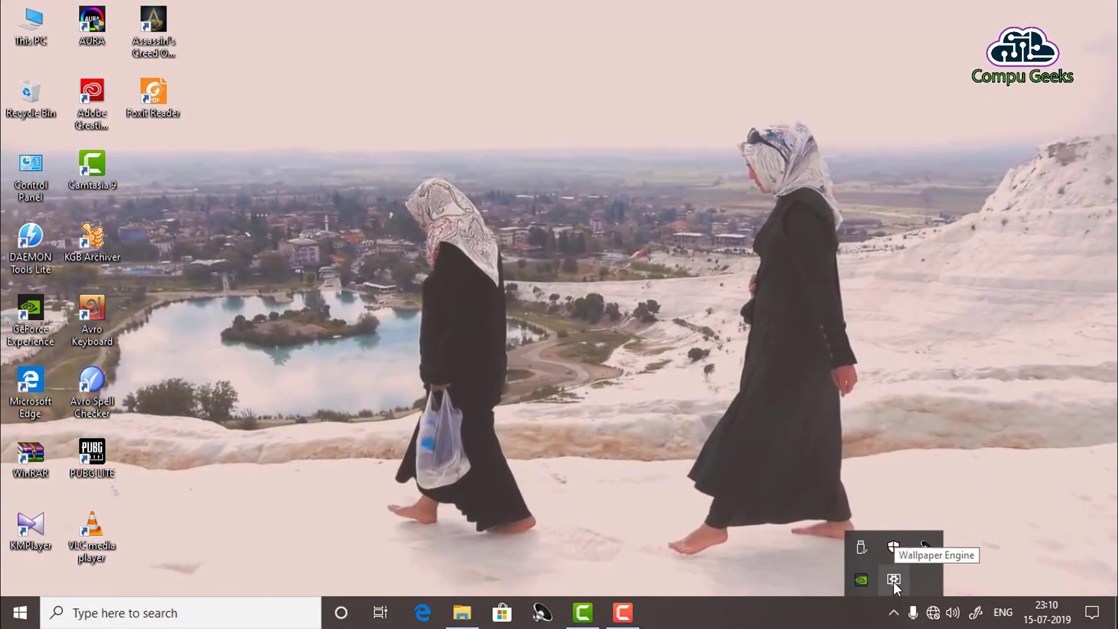
pyautogui.rightClick(894, 580)
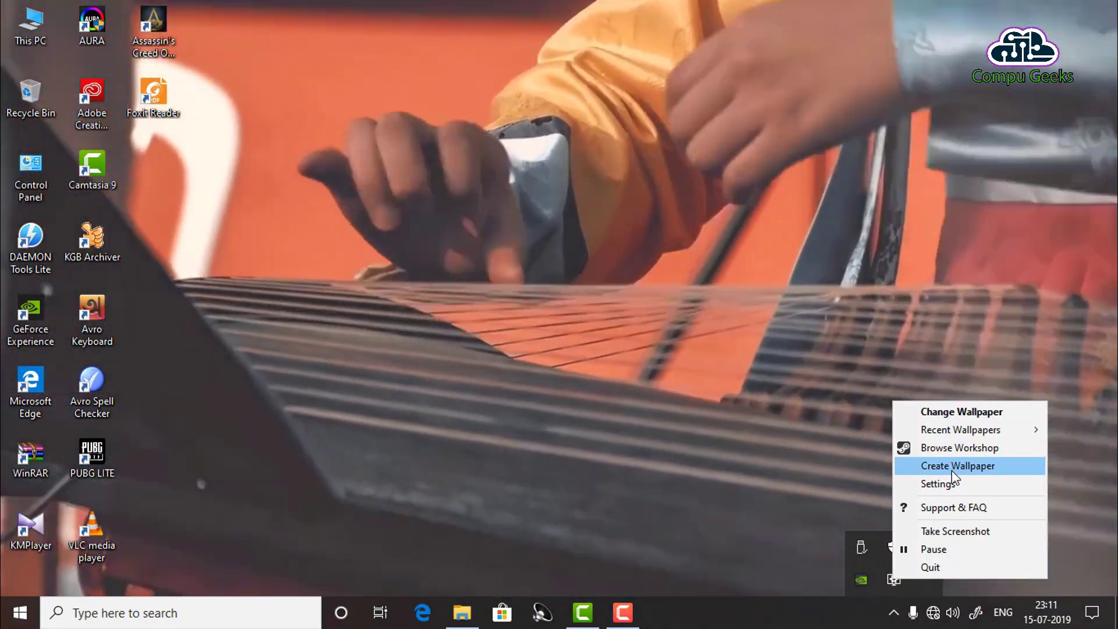
pyautogui.click(952, 470)
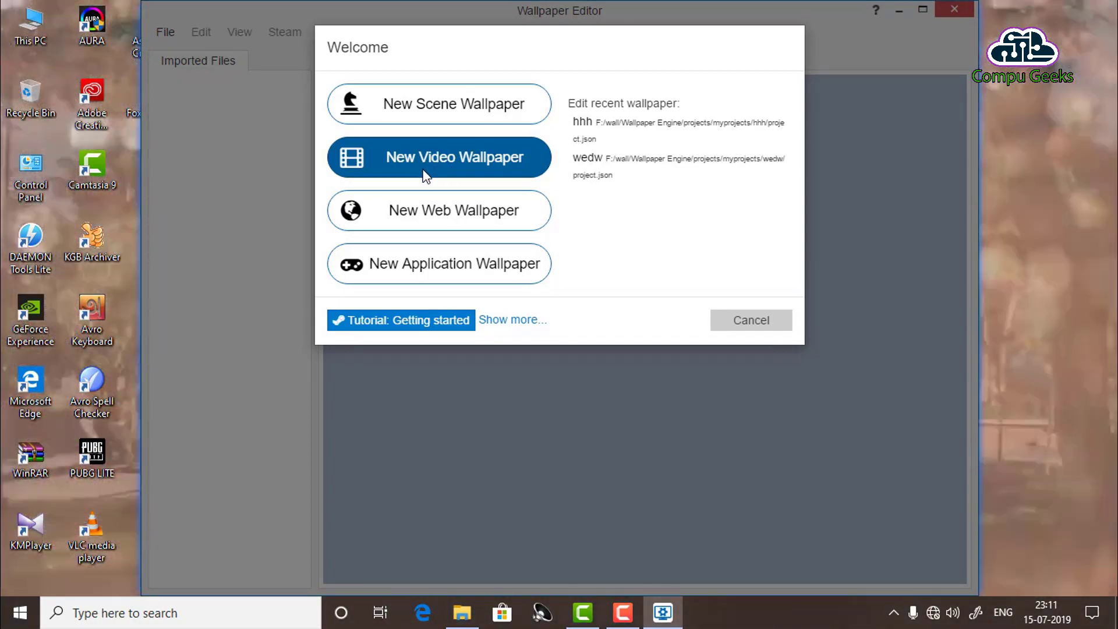
pyautogui.click(426, 175)
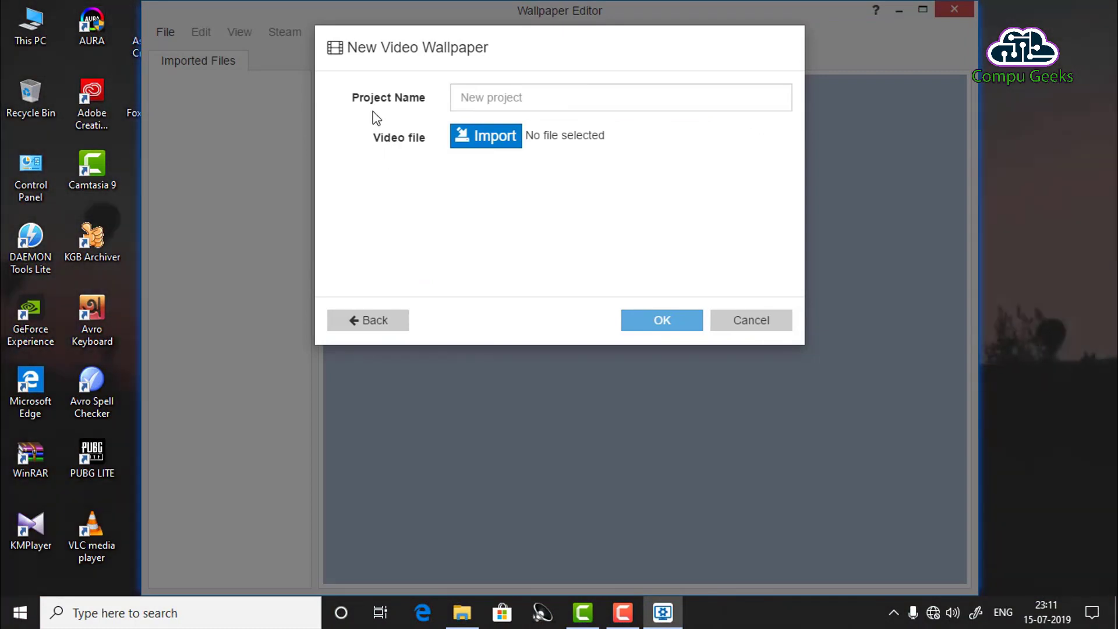
# - Import the Watchtower_of_Morocco video from the MOVIES & SOFTWARES (E:) drive as the wallpaper's video file
pyautogui.click(483, 139)
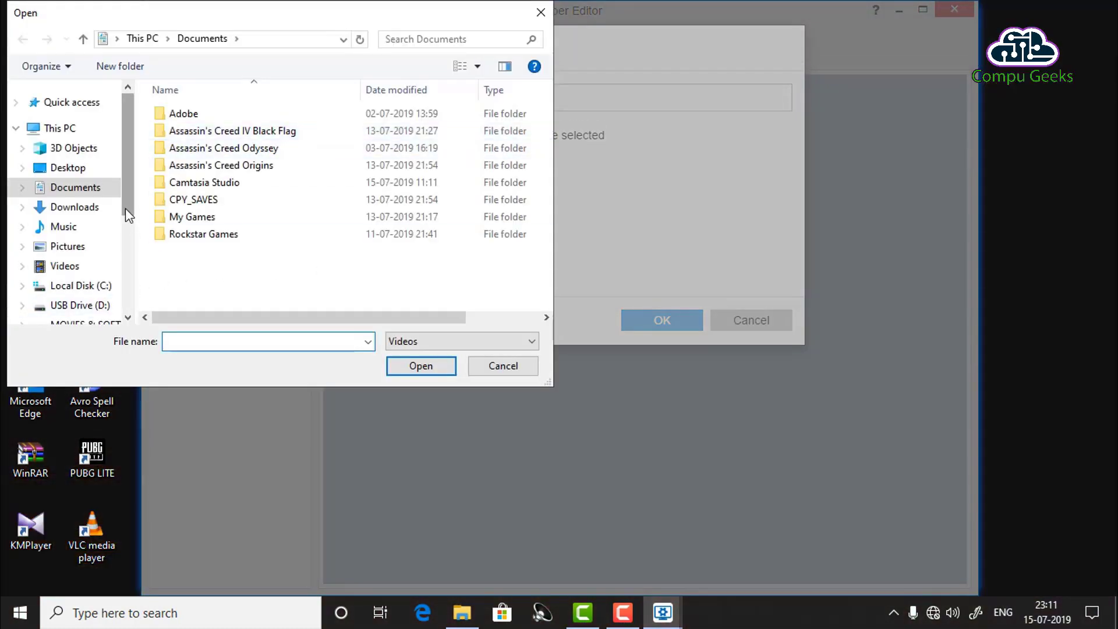
pyautogui.click(72, 268)
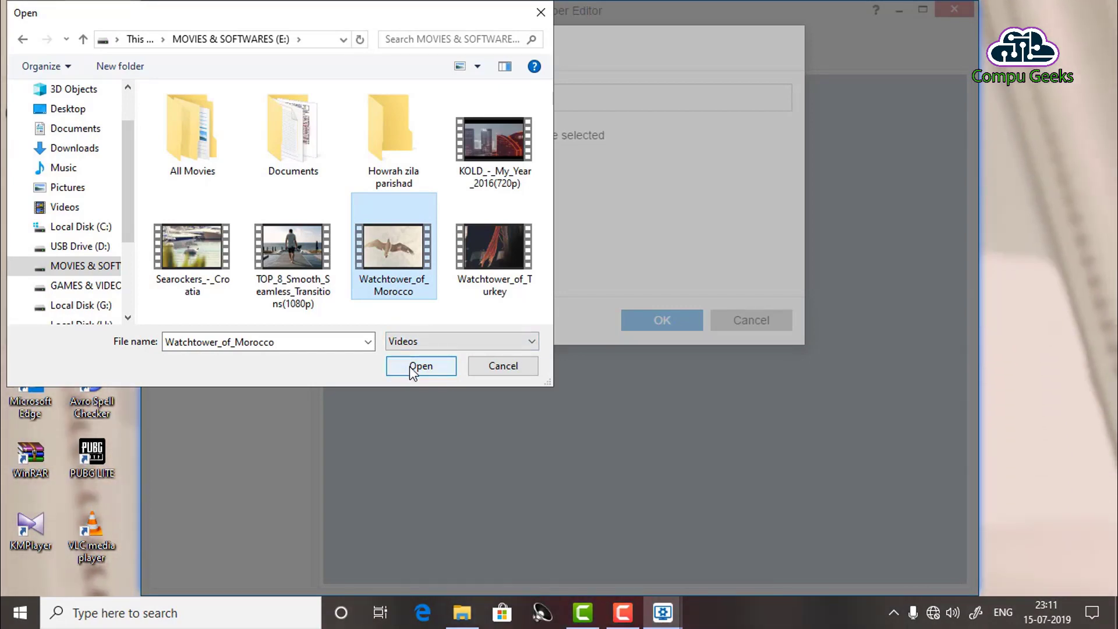
pyautogui.click(421, 366)
# - Name the new video wallpaper project "compu geeks"
pyautogui.click(522, 99)
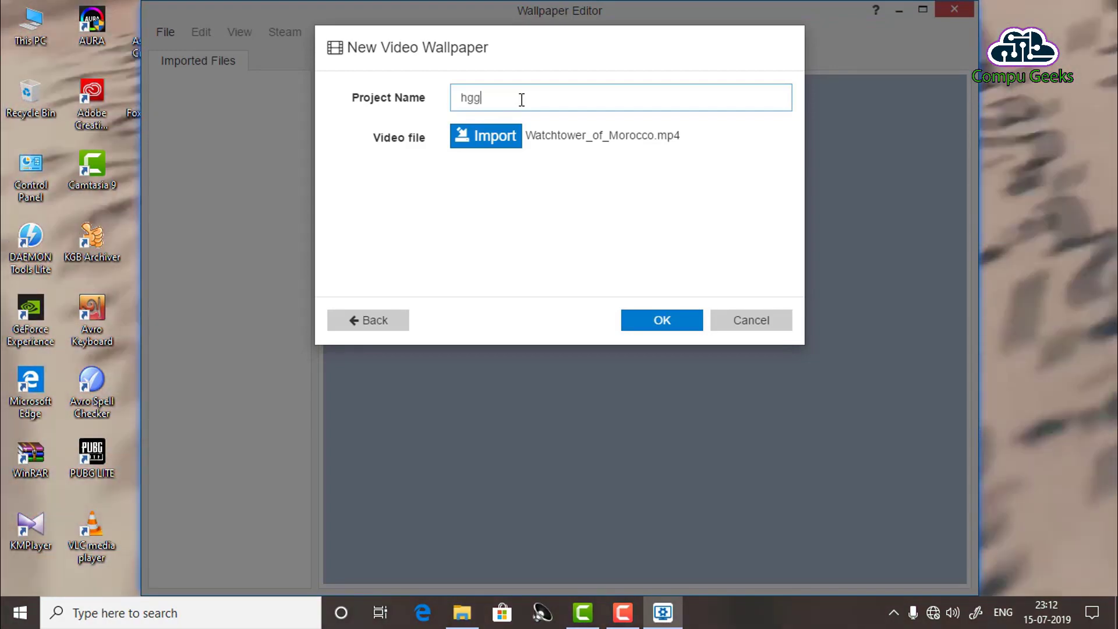
pyautogui.press('BackSpace')
pyautogui.press('BackSpace')
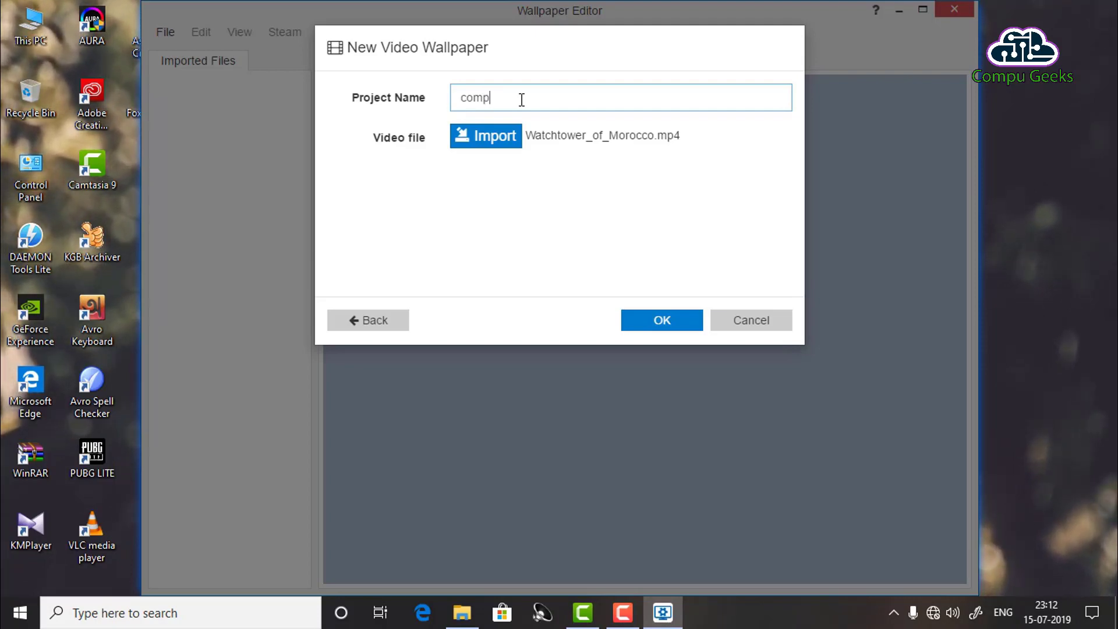
pyautogui.write('eeks')
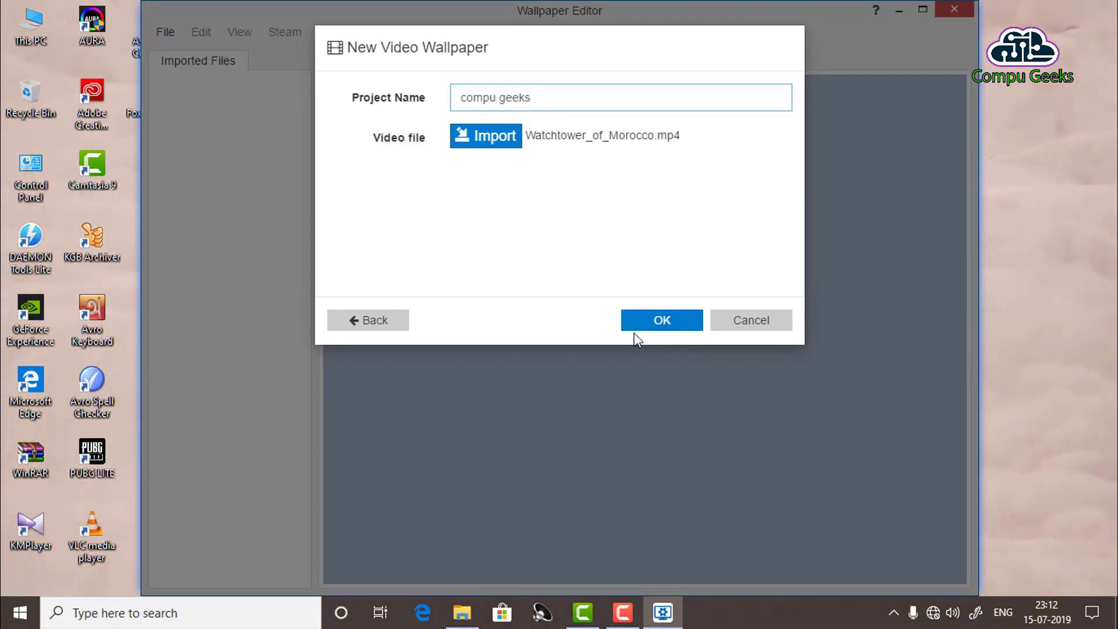
# - Create the compu geeks video wallpaper from the entered project settings and close the wallpaper editor
pyautogui.click(655, 326)
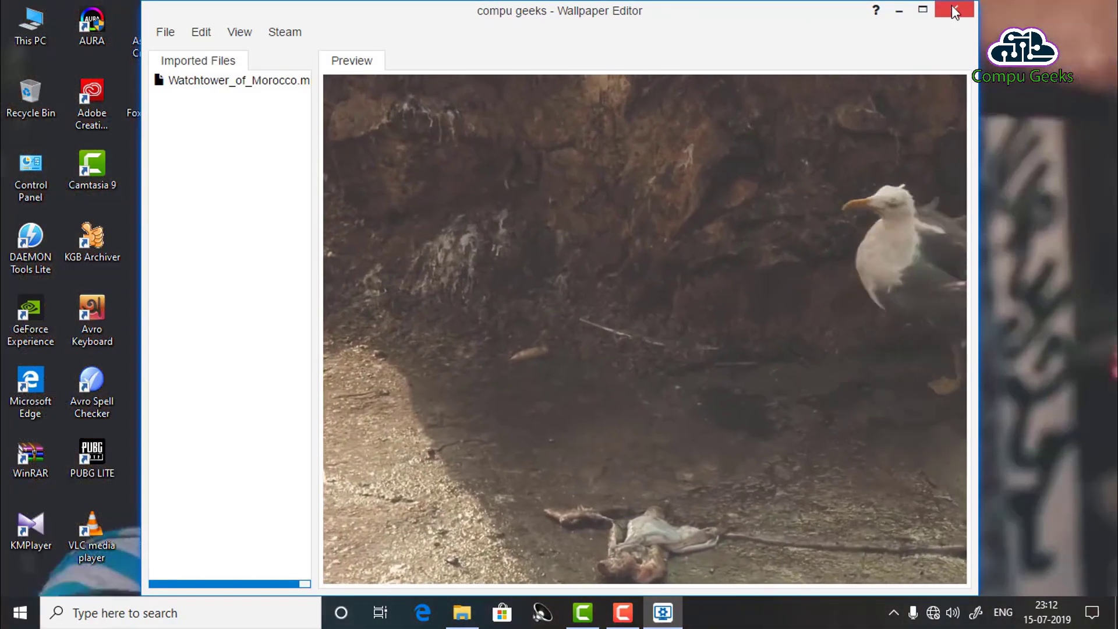
pyautogui.click(954, 9)
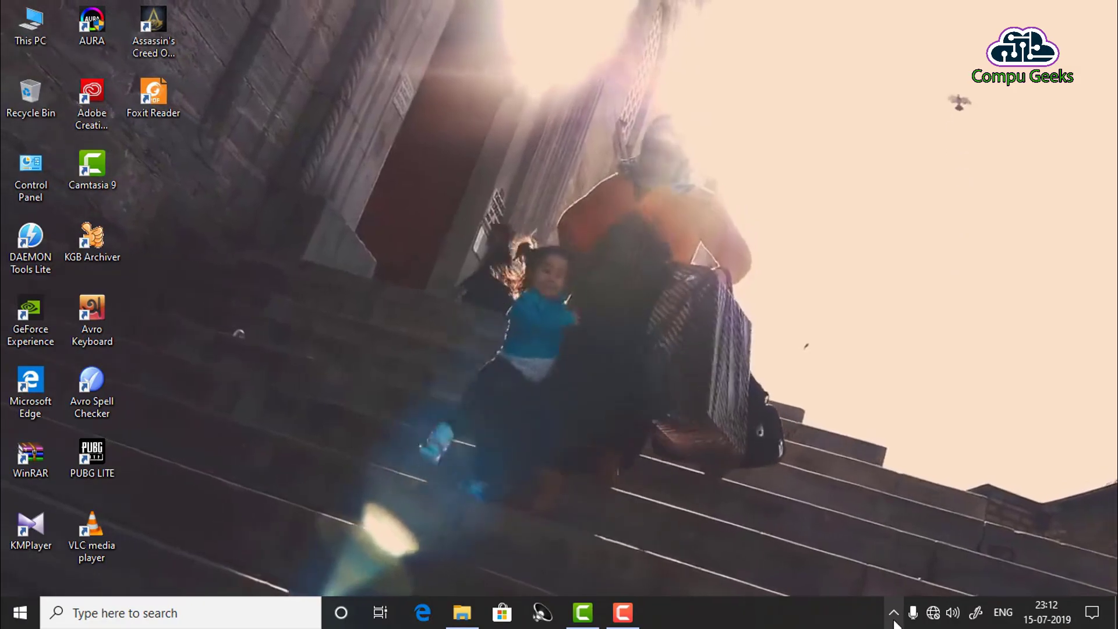
# - Open the wallpaper browser from Wallpaper Engine's hidden tray icon and select the compu geeks wallpaper
pyautogui.click(893, 612)
pyautogui.rightClick(893, 585)
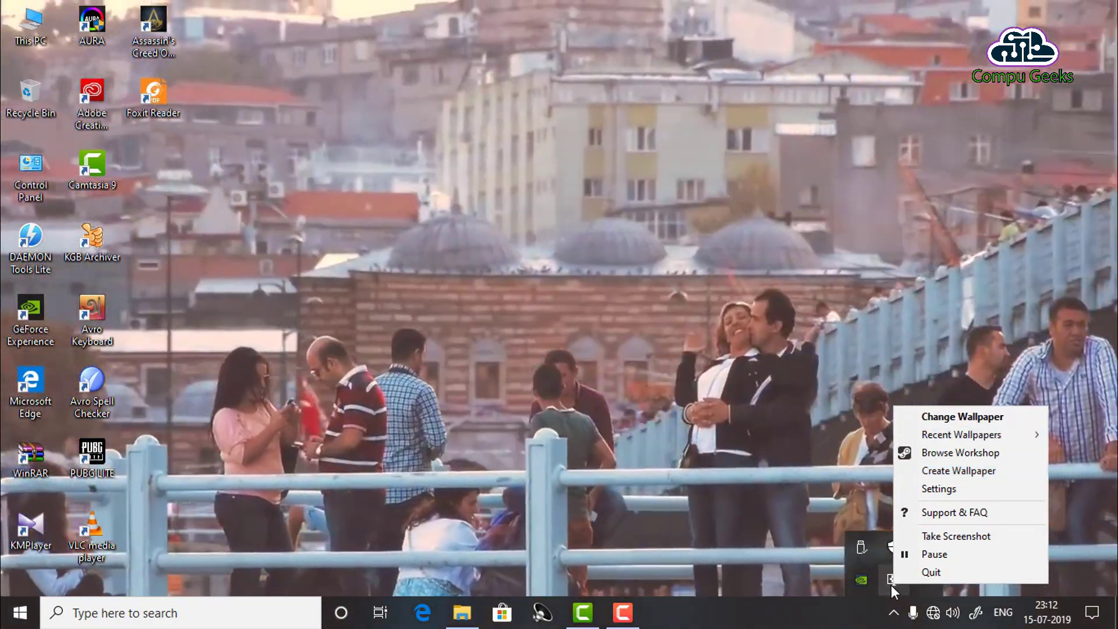
pyautogui.click(891, 585)
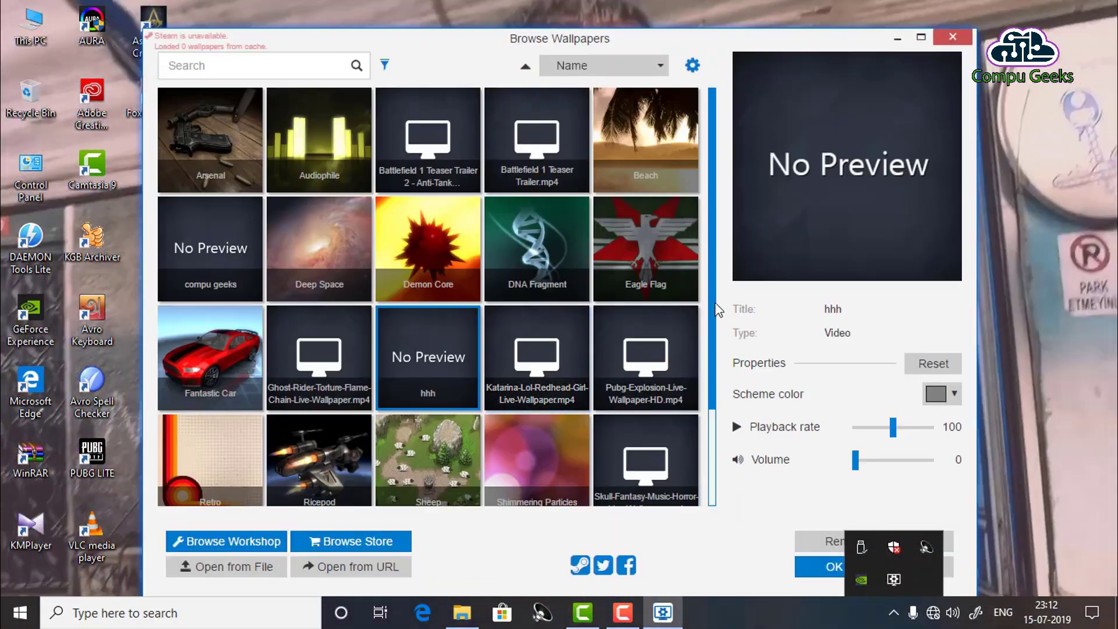
pyautogui.scroll(-1, 709, 271)
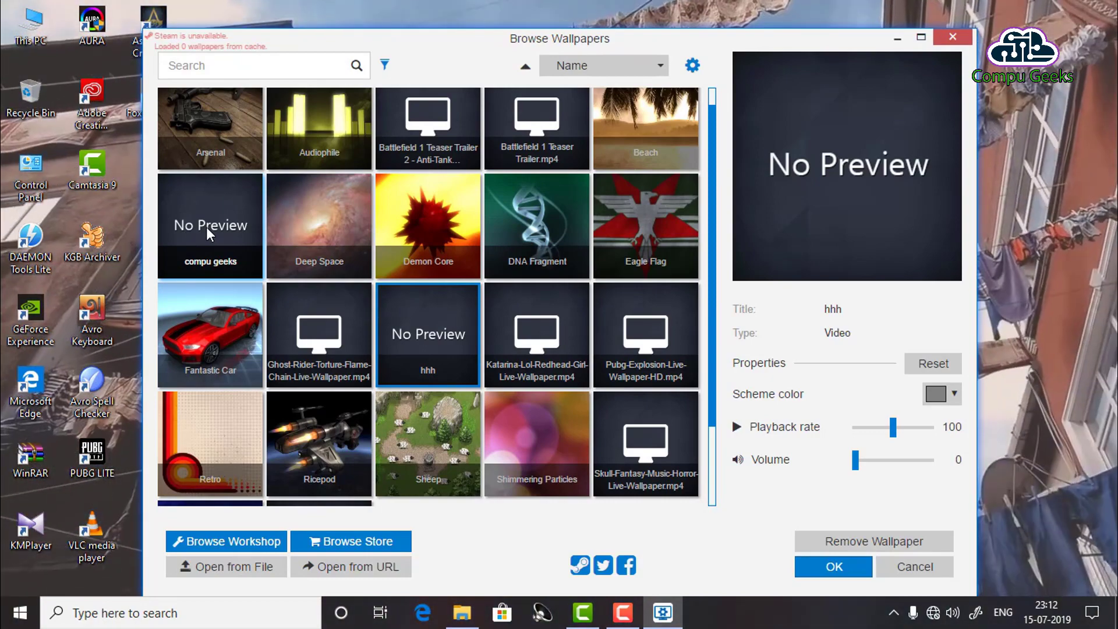
pyautogui.click(206, 226)
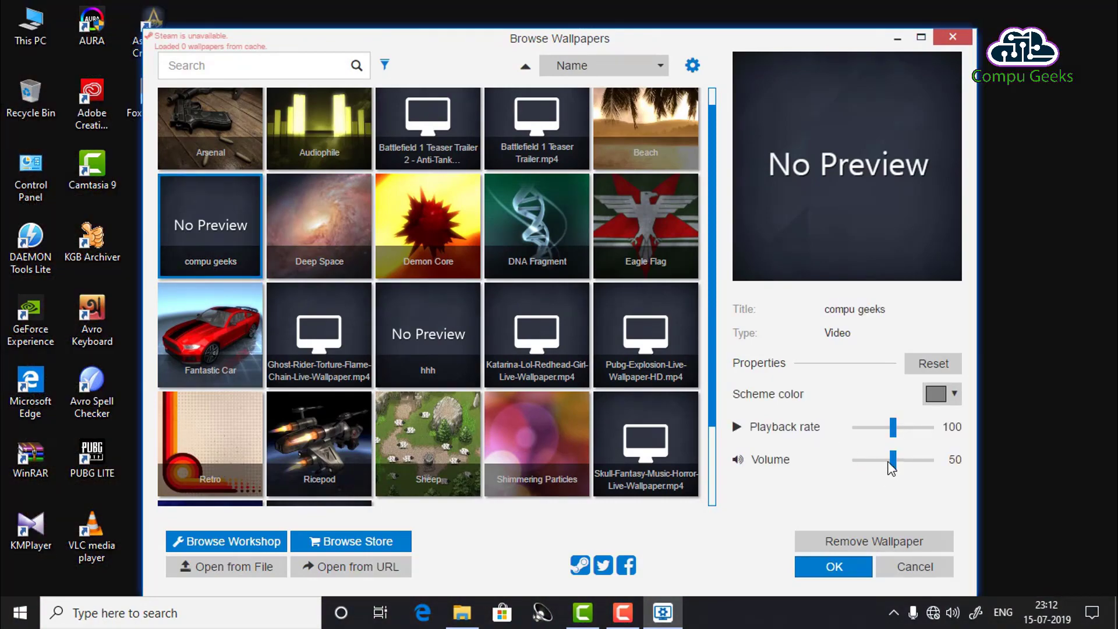
# - Lower the compu geeks wallpaper's volume to 0
pyautogui.moveTo(893, 460); pyautogui.dragTo(886, 460)
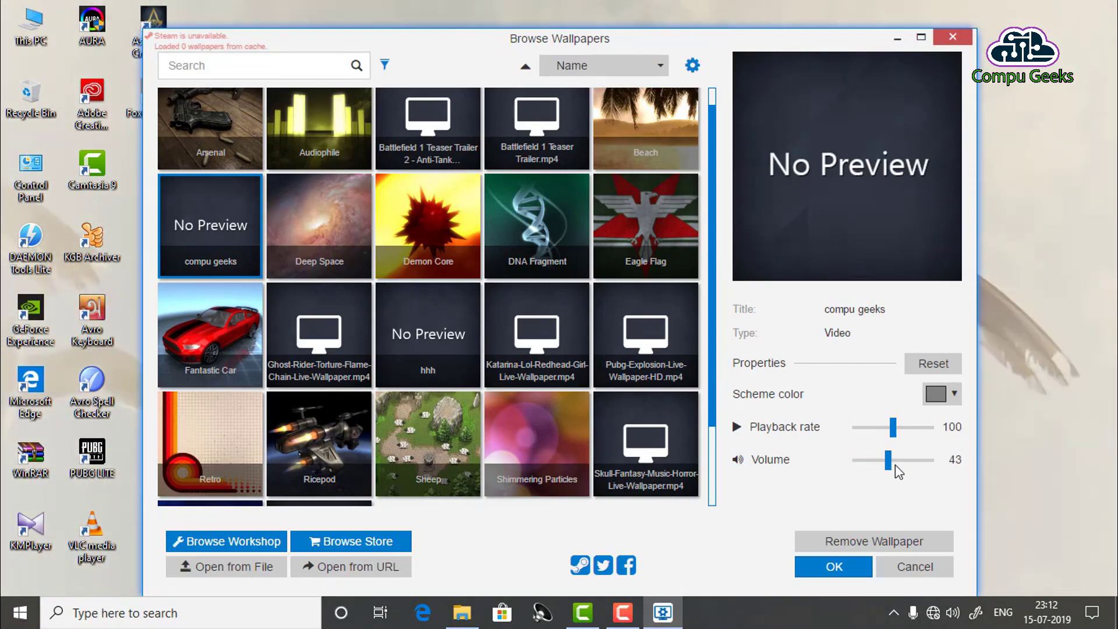
pyautogui.moveTo(897, 467); pyautogui.dragTo(880, 469)
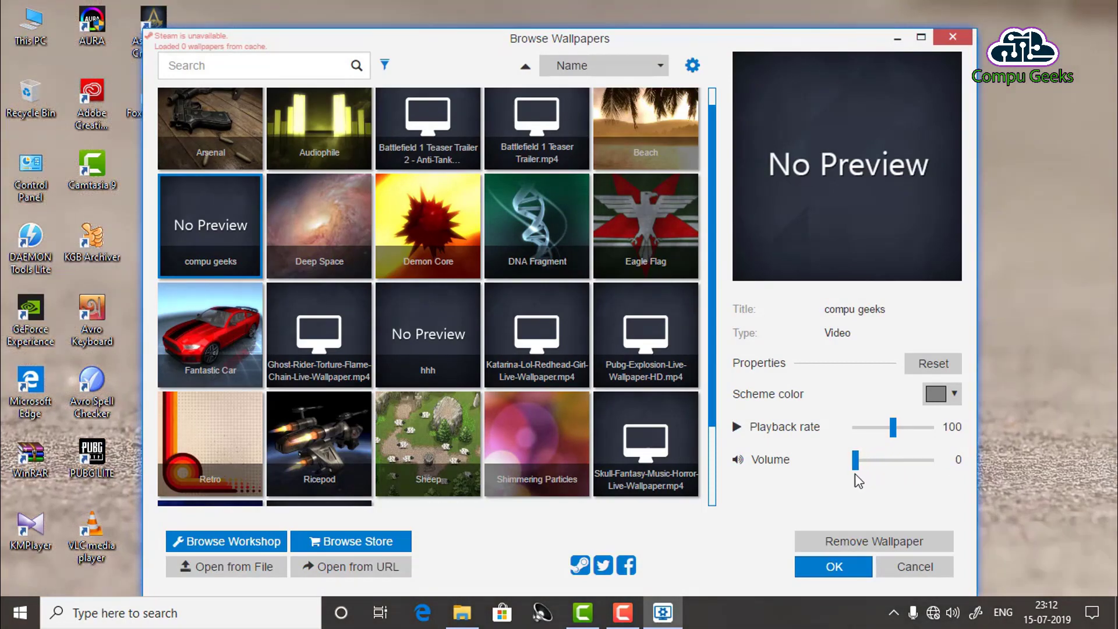
pyautogui.moveTo(859, 481); pyautogui.dragTo(895, 481)
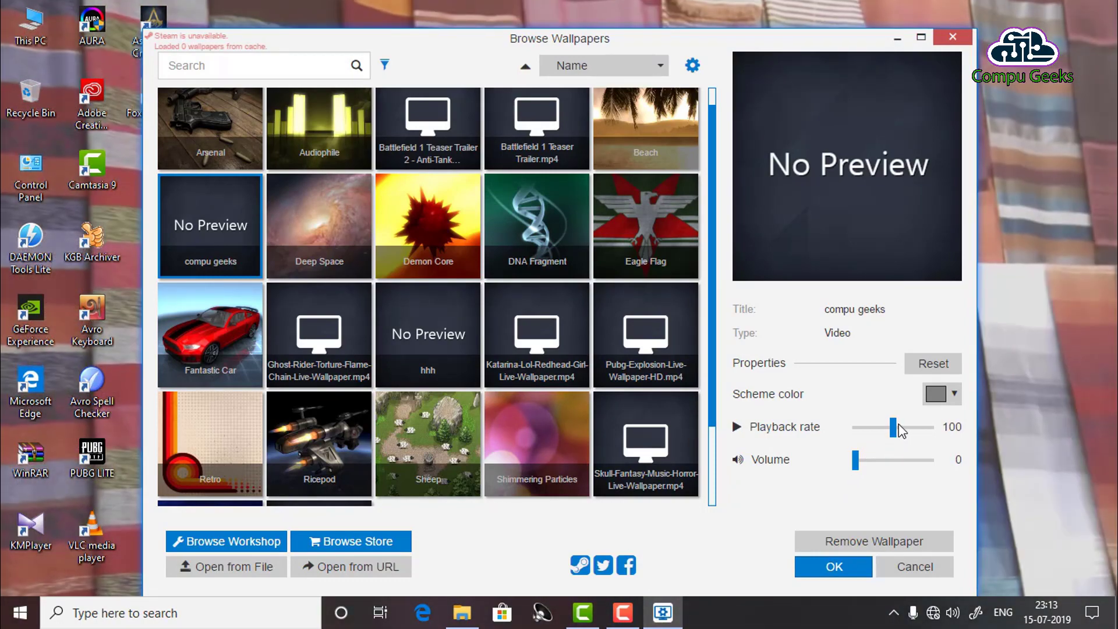
# - Apply the compu geeks wallpaper with its current properties and refresh the desktop
pyautogui.click(831, 575)
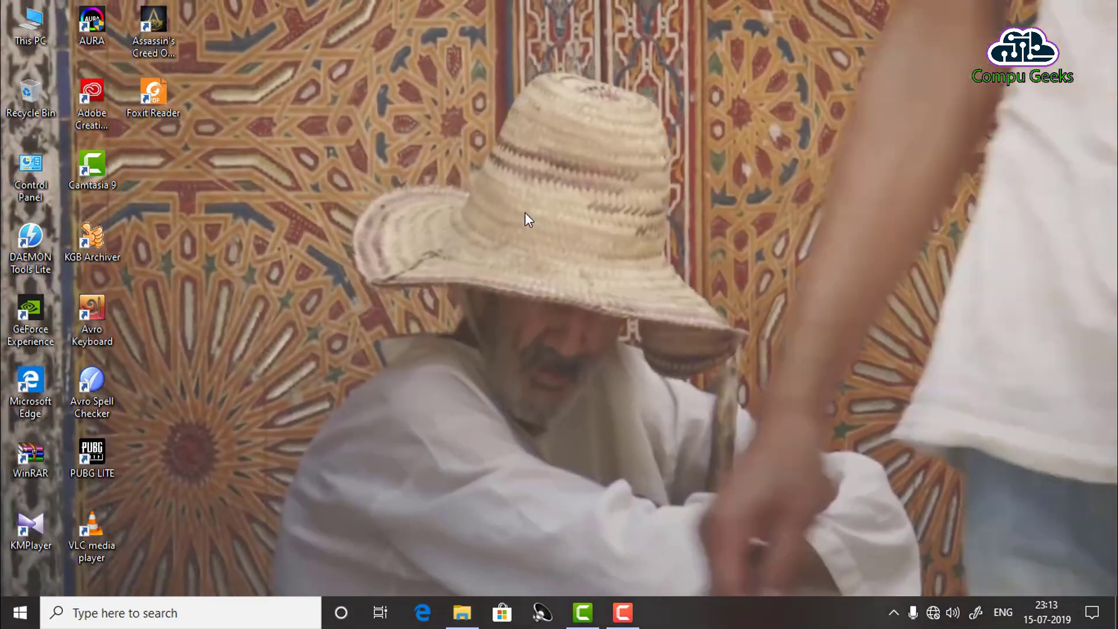
pyautogui.rightClick(526, 213)
pyautogui.click(558, 262)
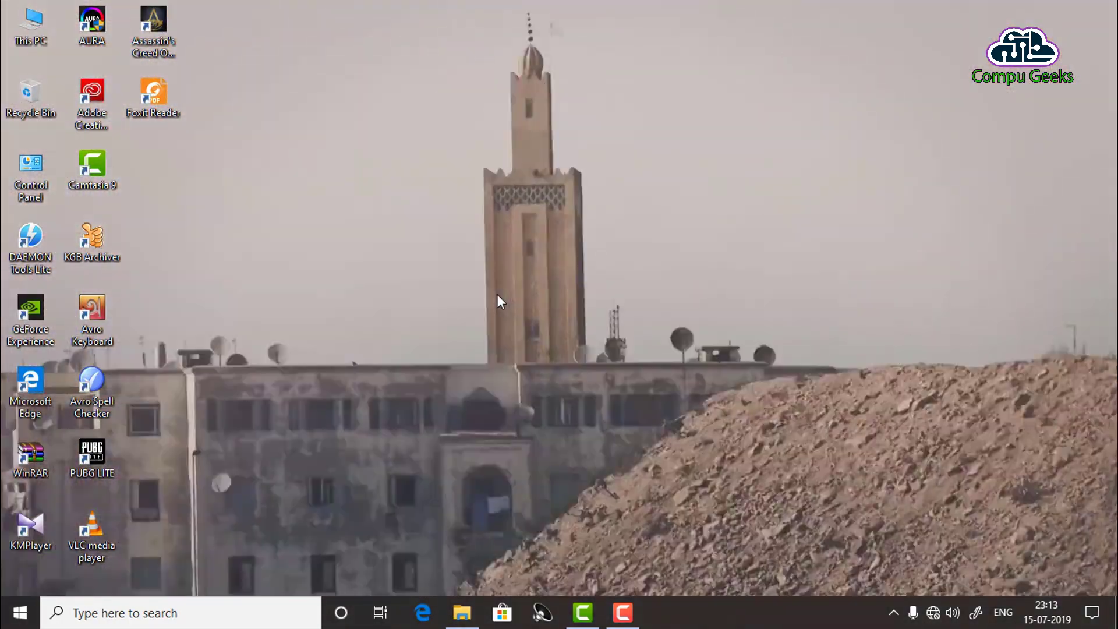